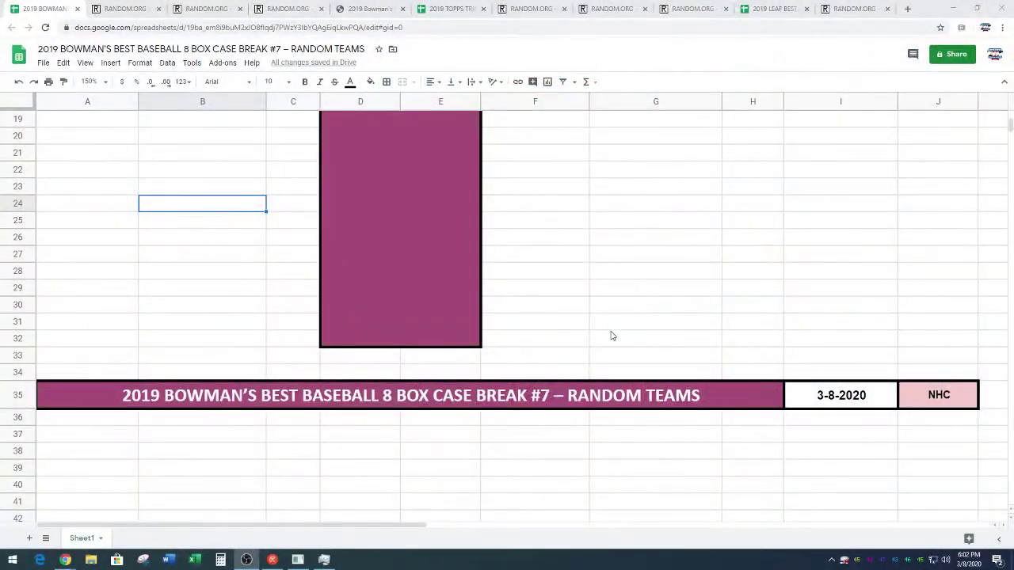
# Select and copy the 26 participant names in A51:A76 under SPOTS
pyautogui.scroll(-10, 245, 310)
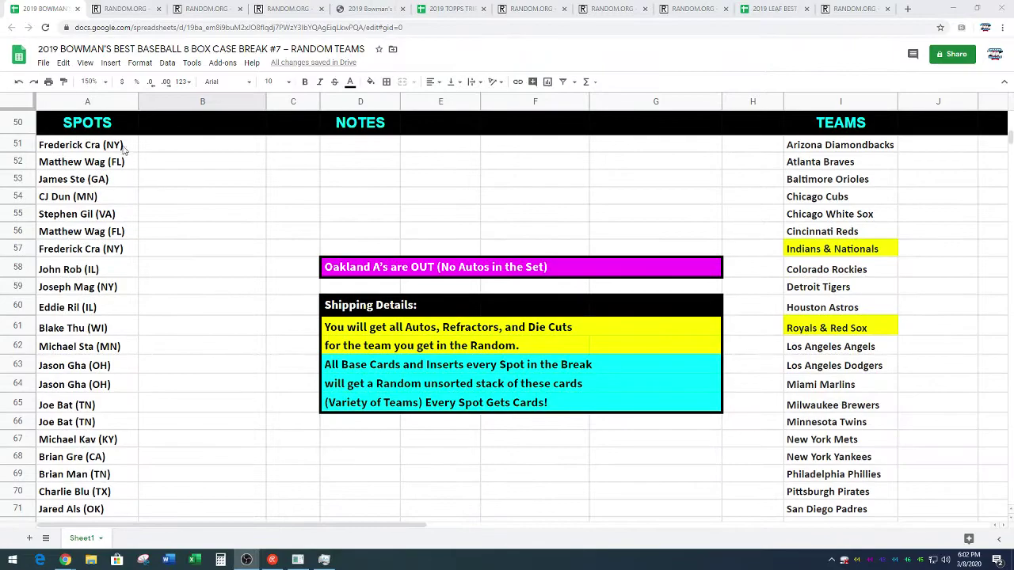
pyautogui.moveTo(123, 146); pyautogui.dragTo(117, 428)
pyautogui.scroll(-3, 87, 403)
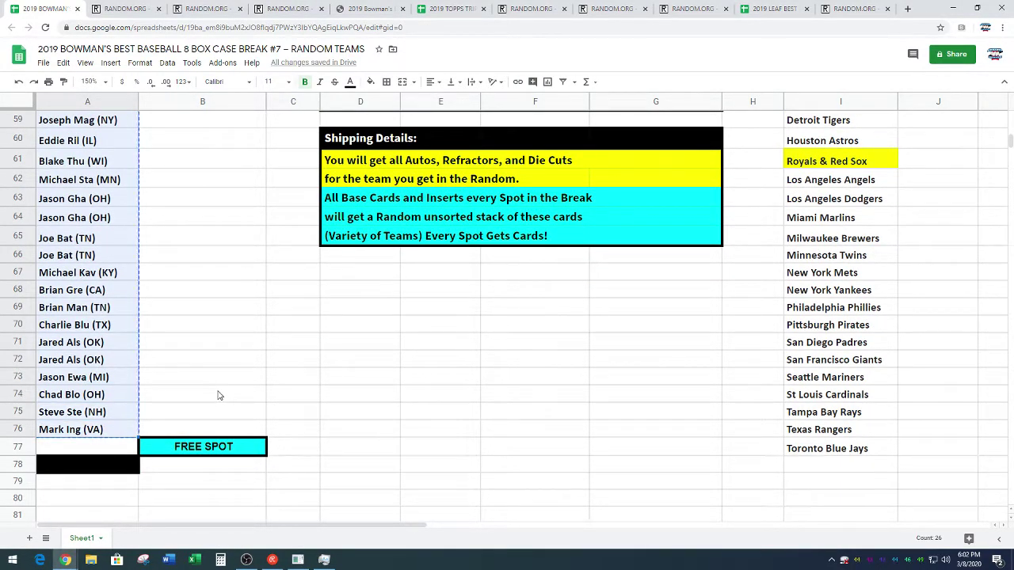
pyautogui.scroll(15, 220, 395)
# Paste the 26 copied participant names into the RANDOM.ORG List Randomizer box
pyautogui.click(123, 10)
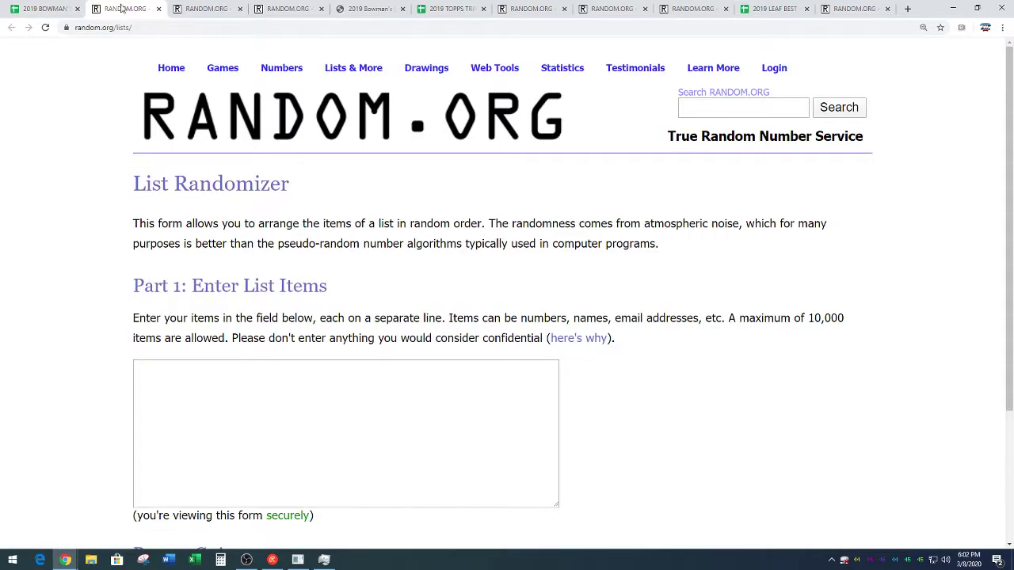
pyautogui.scroll(-3, 82, 220)
pyautogui.rightClick(196, 228)
pyautogui.click(218, 311)
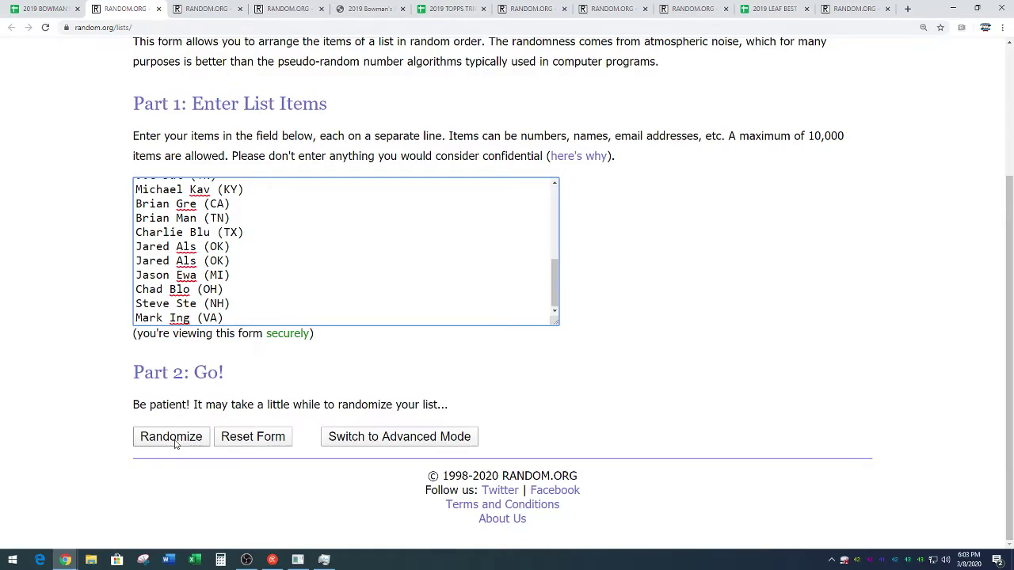
# Randomize the 26 names four times, then go back to the case-break spreadsheet
pyautogui.click(173, 440)
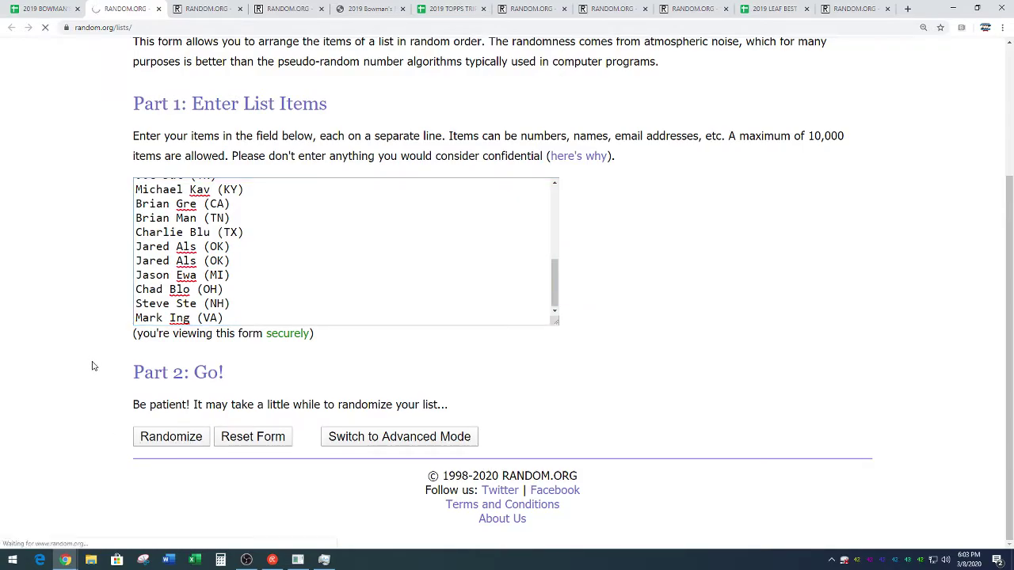
pyautogui.scroll(-3, 119, 396)
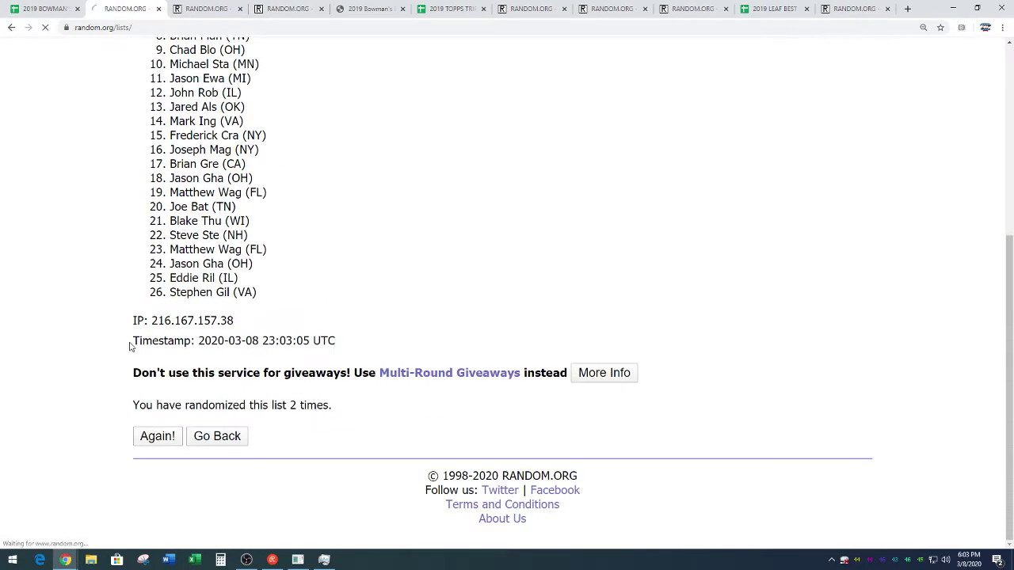
pyautogui.scroll(-5, 115, 396)
pyautogui.click(156, 438)
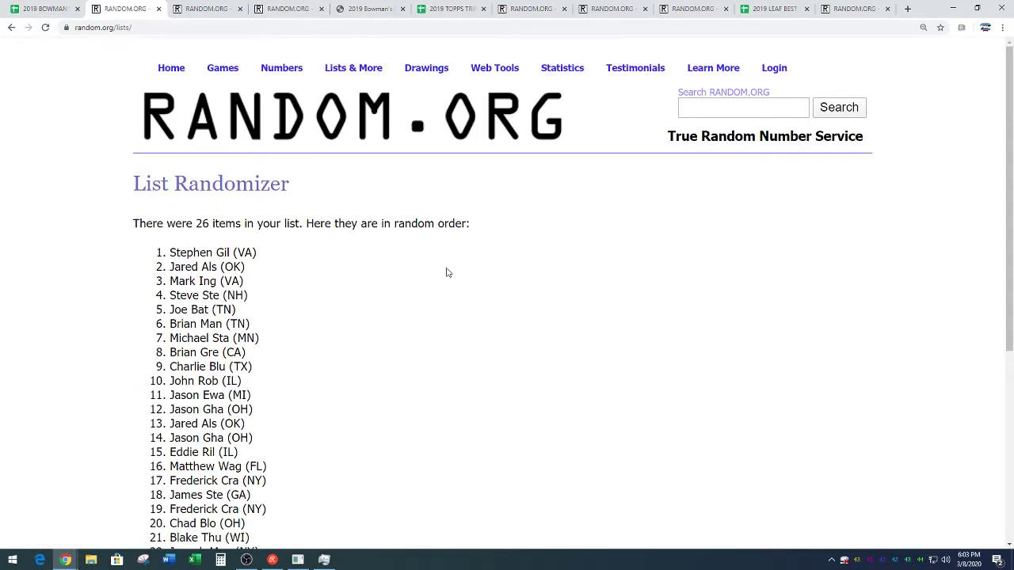
pyautogui.scroll(-4, 435, 274)
pyautogui.moveTo(289, 405); pyautogui.dragTo(334, 406)
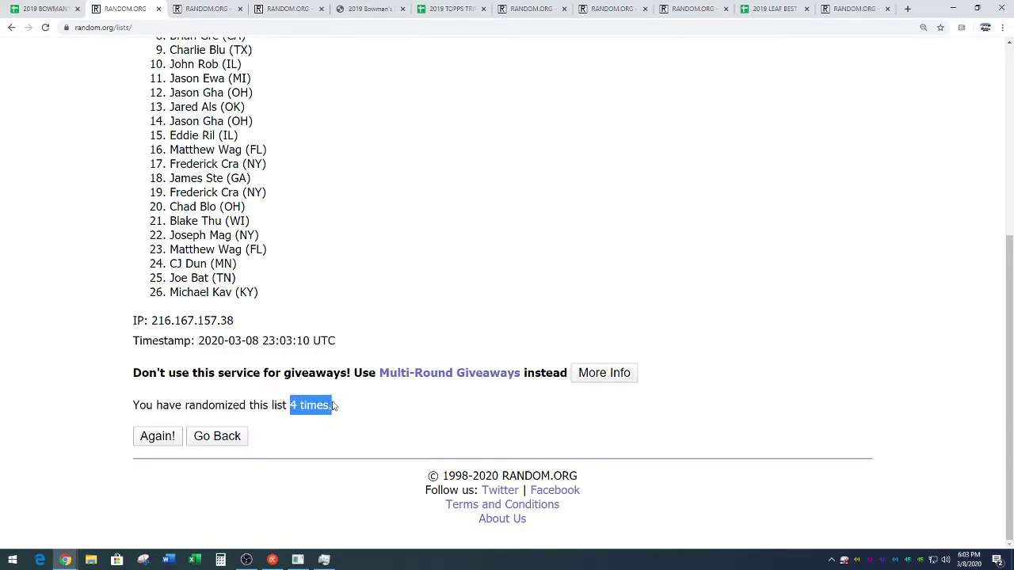
pyautogui.click(371, 292)
pyautogui.scroll(2, 388, 284)
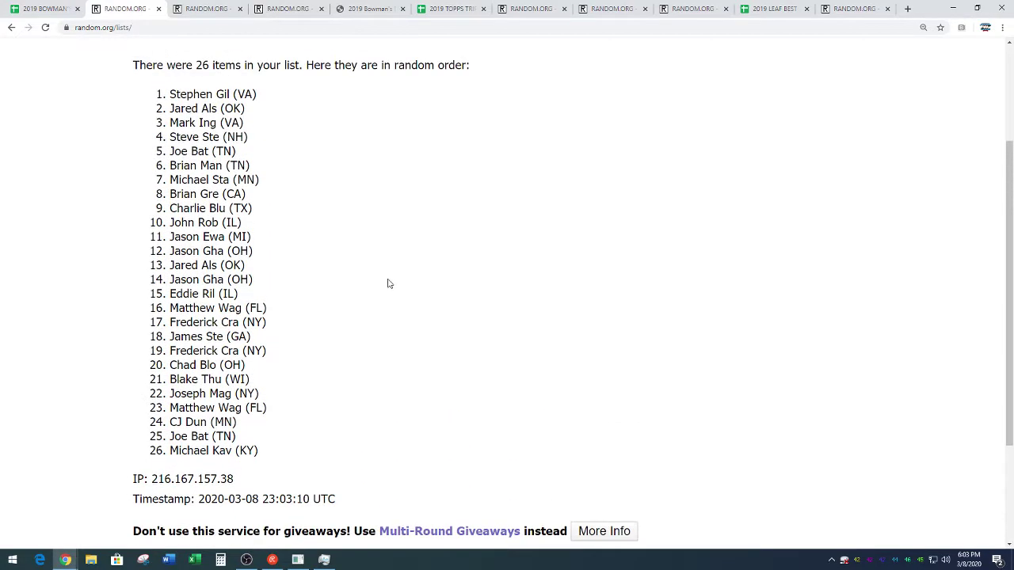
pyautogui.click(33, 9)
# Fill the empty free-spot cell A77 with the top randomized name
pyautogui.click(247, 270)
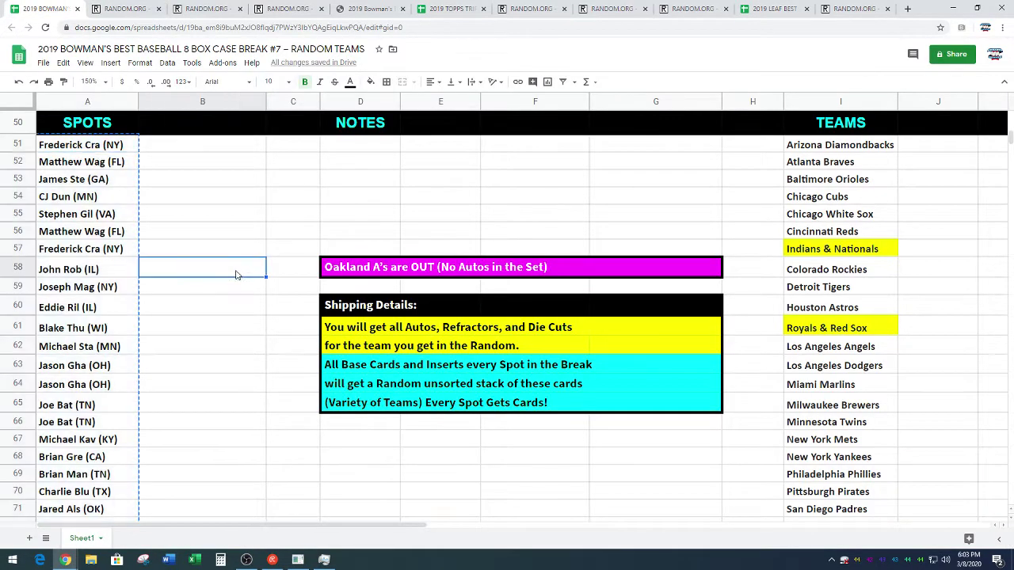
pyautogui.click(119, 214)
pyautogui.scroll(-5, 215, 272)
pyautogui.click(119, 408)
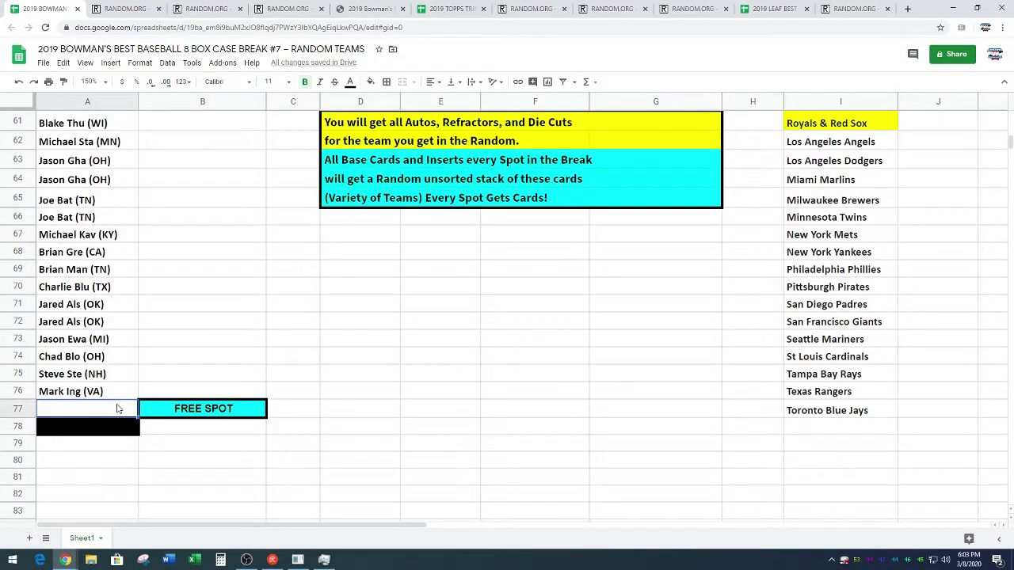
pyautogui.click(223, 339)
# Select and copy all 27 spot names in A51:A77
pyautogui.scroll(4, 231, 300)
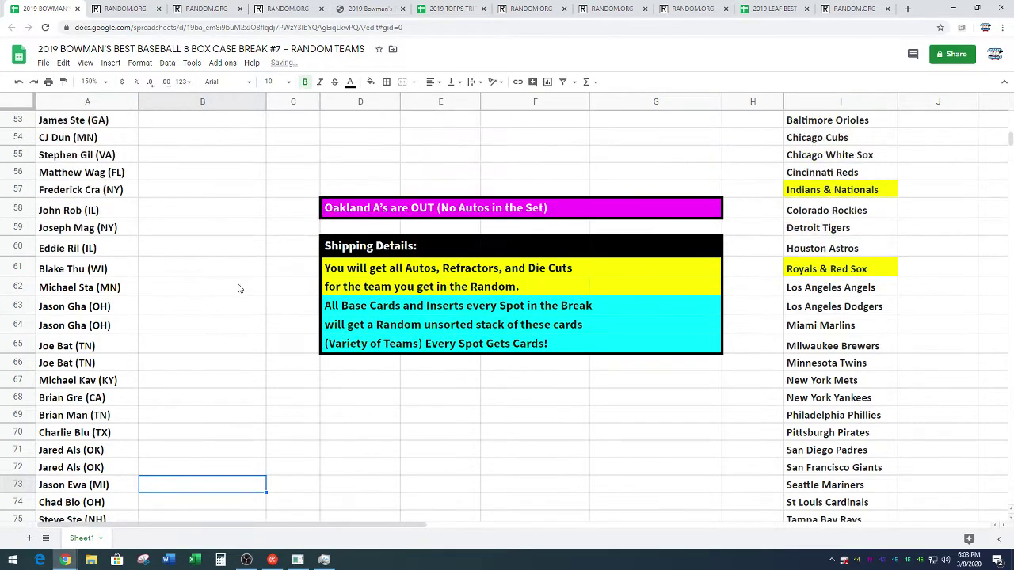
pyautogui.scroll(2, 237, 287)
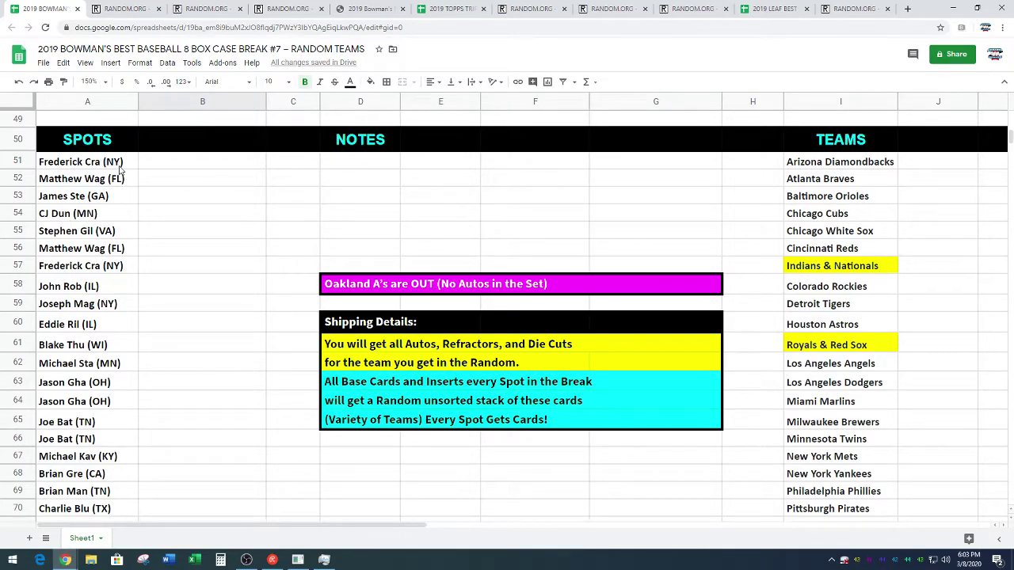
pyautogui.moveTo(121, 169); pyautogui.dragTo(90, 474)
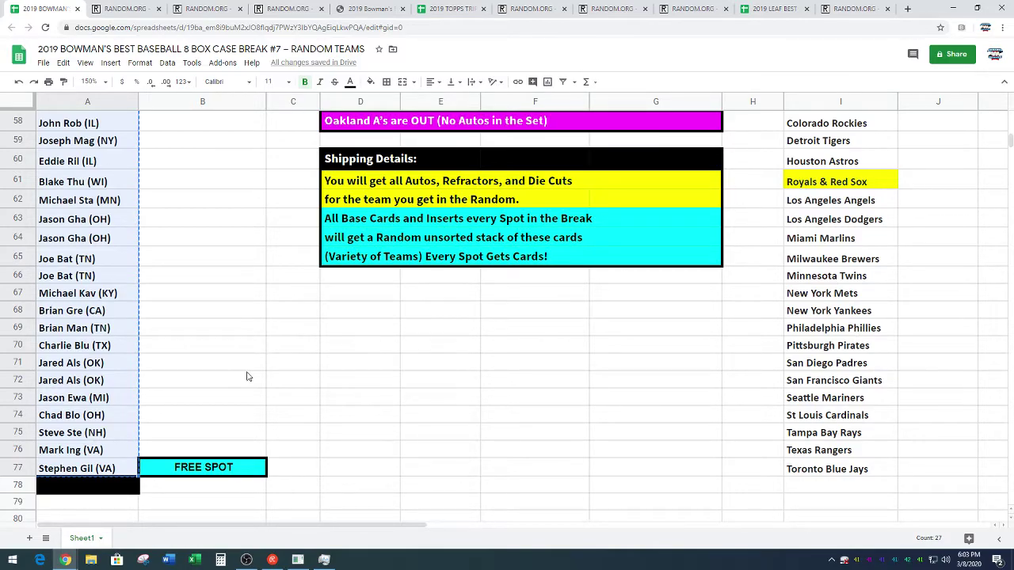
pyautogui.scroll(5, 246, 376)
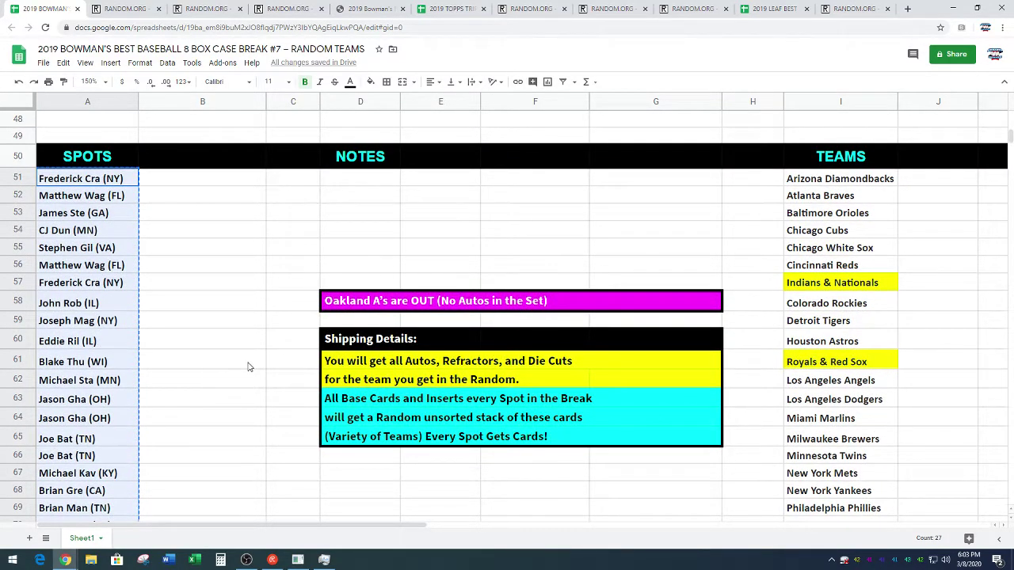
# Paste the 27 spot names into a fresh List Randomizer and shuffle them several times
pyautogui.click(206, 9)
pyautogui.scroll(-3, 203, 254)
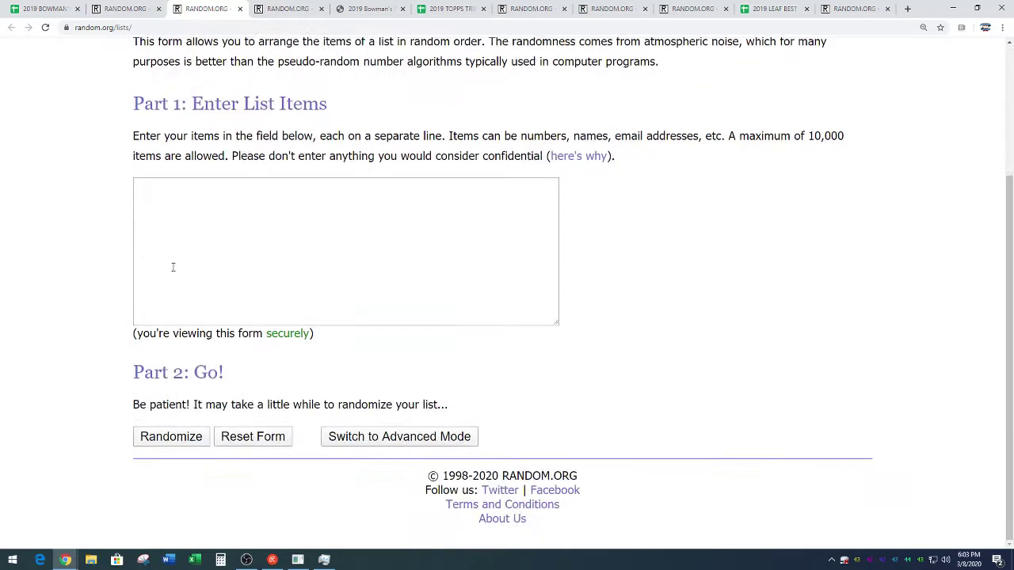
pyautogui.rightClick(221, 241)
pyautogui.click(243, 317)
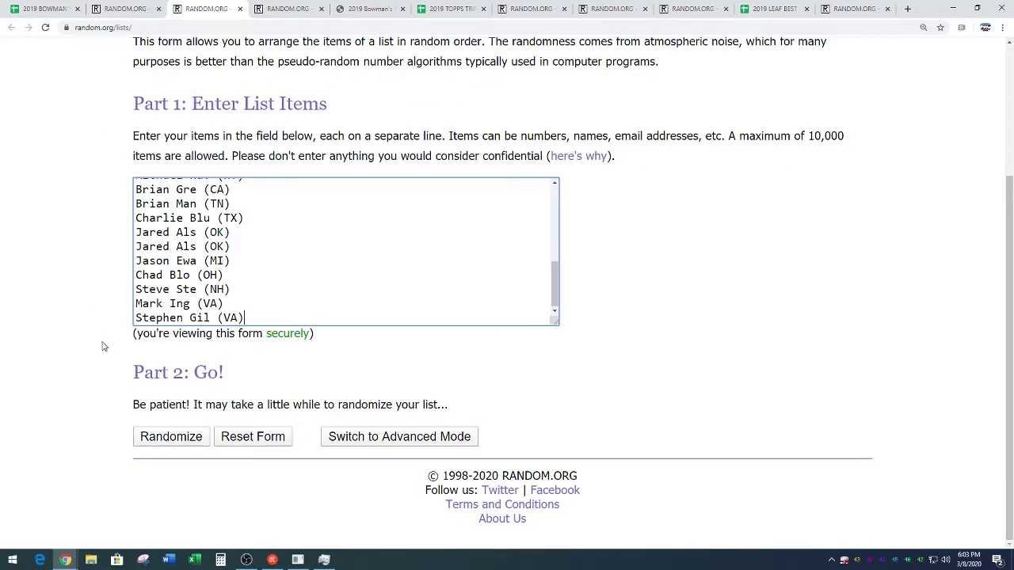
pyautogui.click(161, 441)
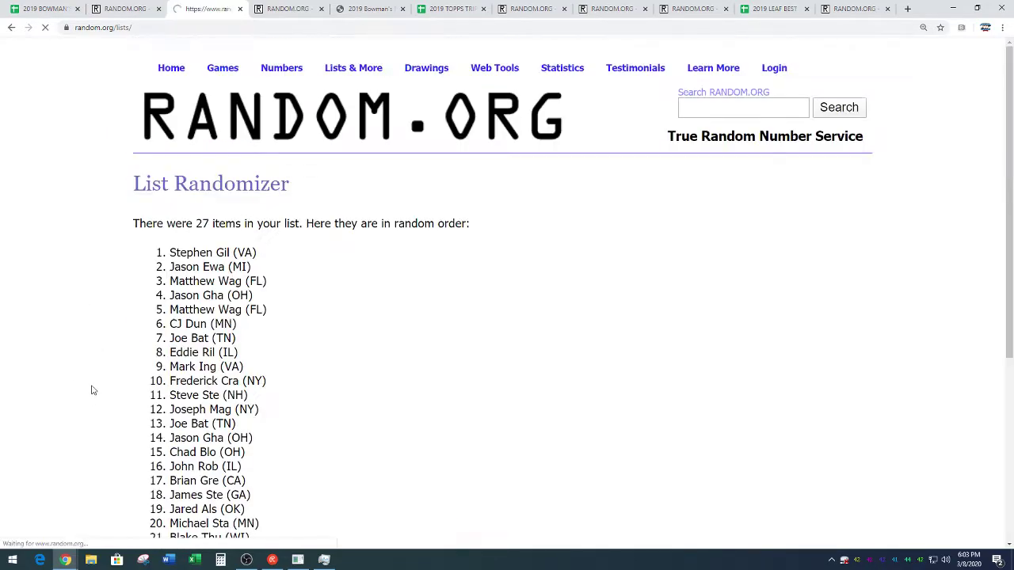
pyautogui.scroll(-5, 99, 357)
pyautogui.scroll(-5, 107, 345)
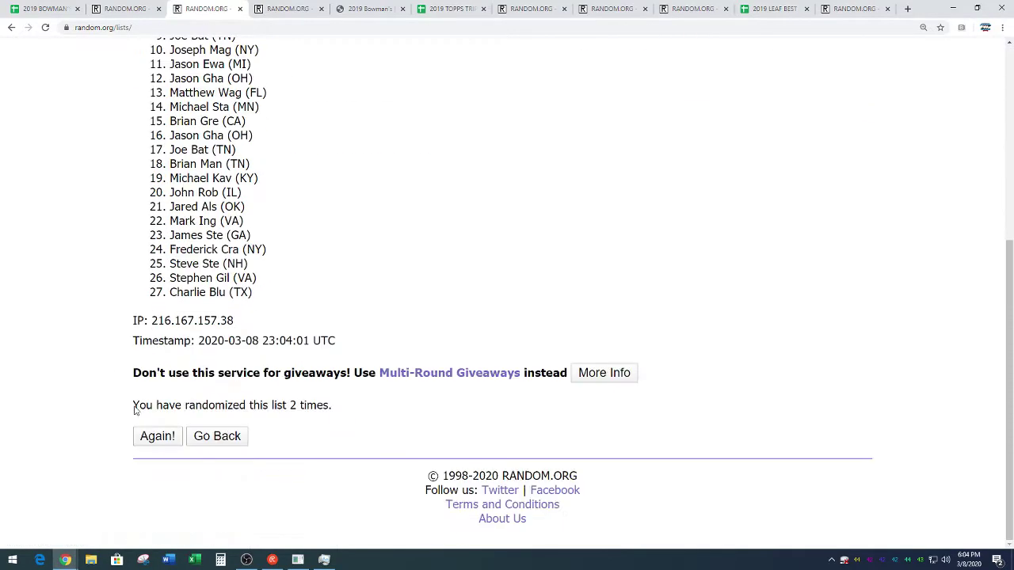
pyautogui.press('Return')
pyautogui.scroll(-5, 116, 339)
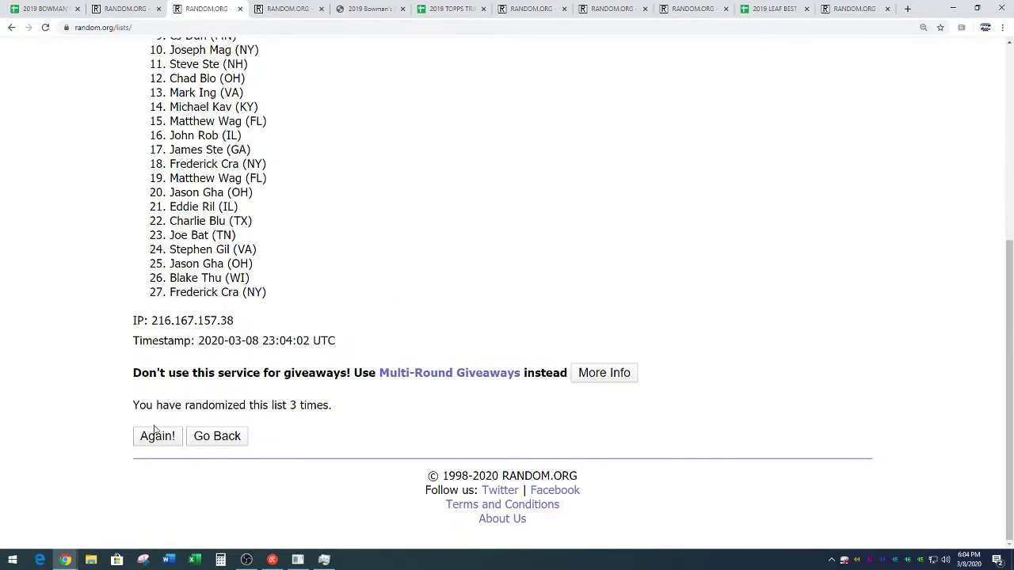
pyautogui.press('Return')
pyautogui.scroll(-2, 417, 239)
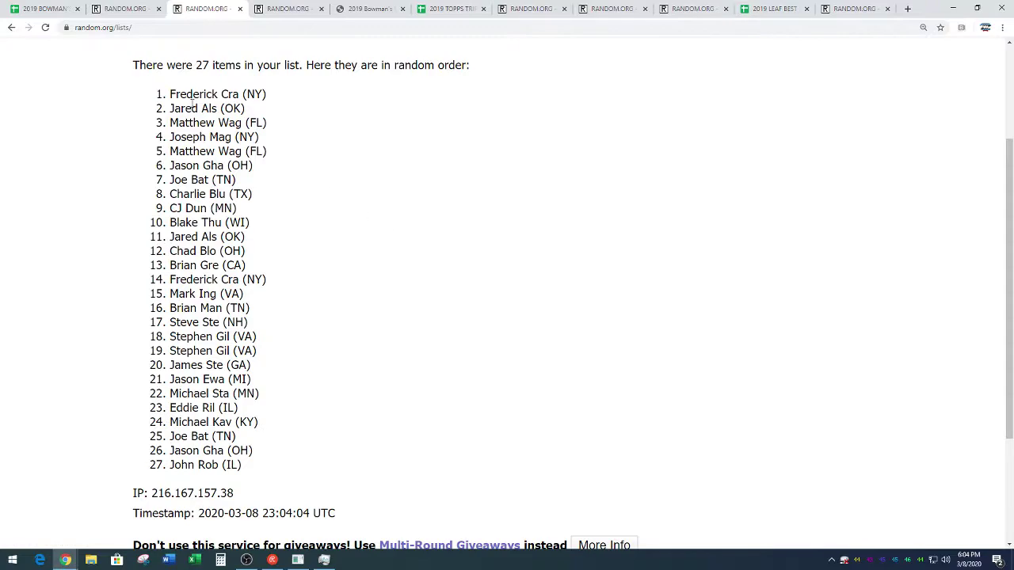
# Copy the final shuffled name order and return to the spreadsheet
pyautogui.moveTo(172, 93); pyautogui.dragTo(257, 463)
pyautogui.rightClick(206, 393)
pyautogui.click(230, 401)
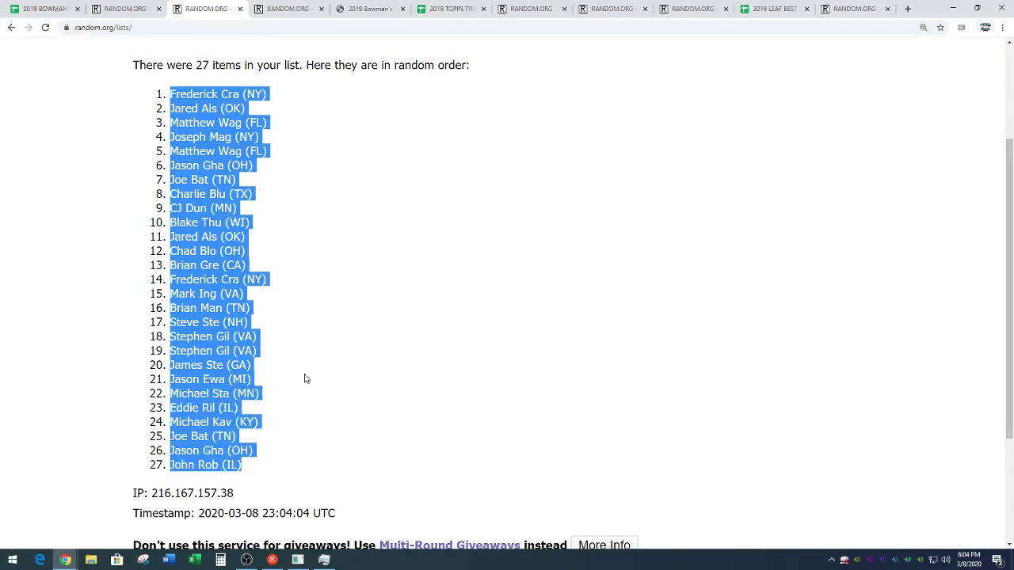
pyautogui.click(276, 366)
pyautogui.scroll(-2, 331, 337)
pyautogui.moveTo(287, 404); pyautogui.dragTo(354, 404)
pyautogui.click(353, 330)
pyautogui.scroll(2, 353, 290)
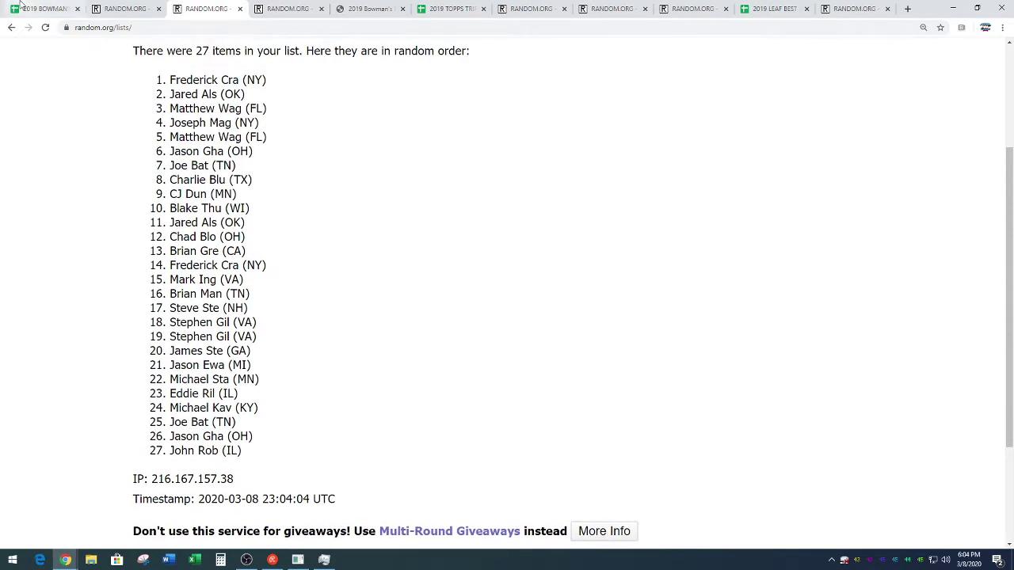
pyautogui.hotkey('ctrl', '1')
pyautogui.scroll(10, 222, 261)
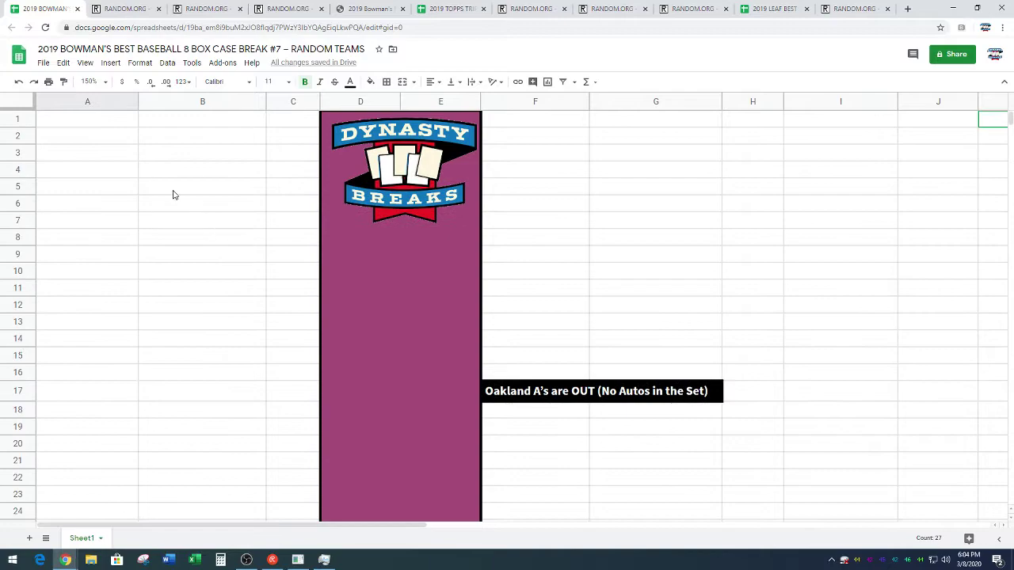
# Paste the shuffled names into column A starting at A1
pyautogui.click(113, 121)
pyautogui.hotkey('ctrl', 'v')
pyautogui.click(233, 244)
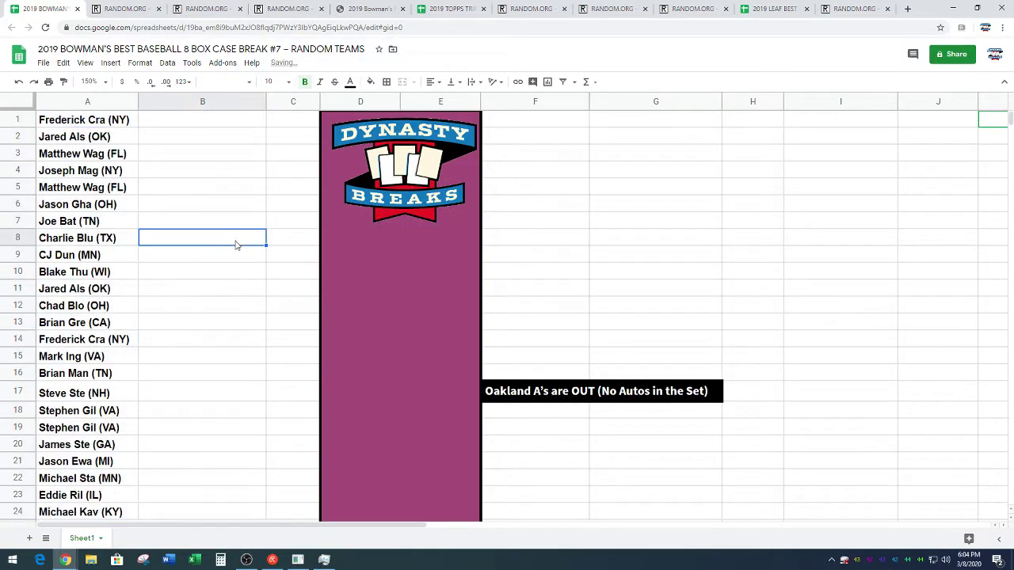
# Move the last 13 names, A15:A27, into column F starting at F1
pyautogui.scroll(-3, 121, 406)
pyautogui.moveTo(111, 427); pyautogui.dragTo(118, 224)
pyautogui.hotkey('ctrl', 'c')
pyautogui.scroll(3, 491, 178)
pyautogui.click(548, 124)
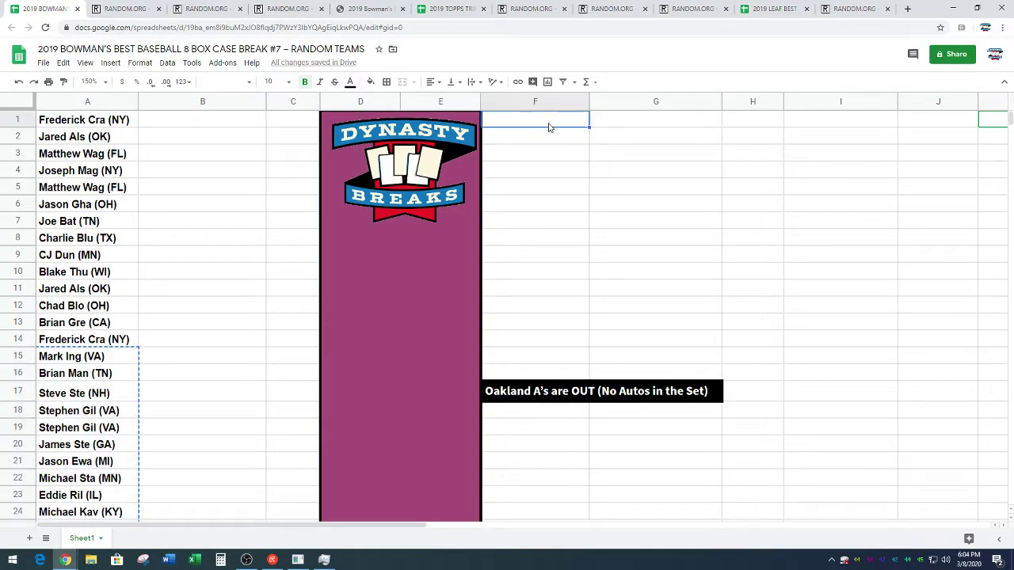
pyautogui.hotkey('ctrl', 'v')
pyautogui.click(715, 220)
# Copy the 27 MLB team names in I51:I77
pyautogui.scroll(-10, 853, 243)
pyautogui.scroll(-5, 857, 235)
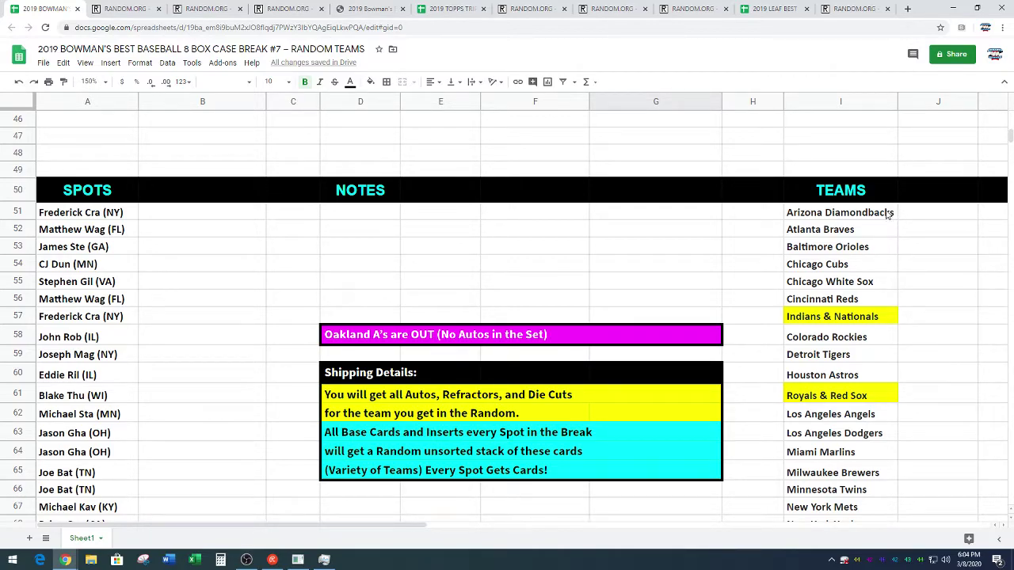
pyautogui.moveTo(888, 214); pyautogui.dragTo(857, 469)
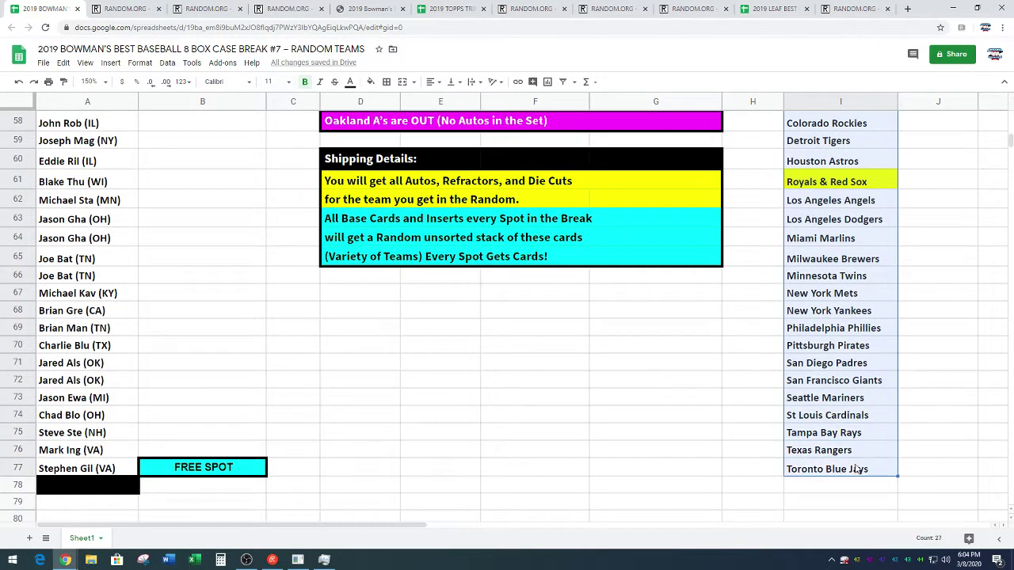
pyautogui.hotkey('ctrl', 'c')
pyautogui.scroll(3, 880, 441)
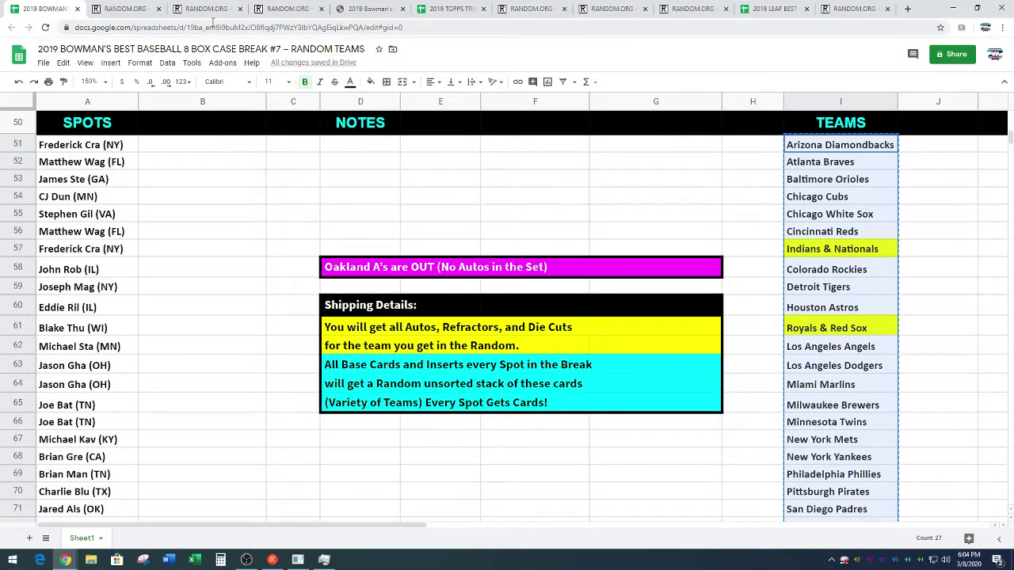
# Paste the 27 team names into the List Randomizer box
pyautogui.click(286, 9)
pyautogui.scroll(-2, 100, 351)
pyautogui.click(176, 262)
pyautogui.rightClick(178, 266)
pyautogui.click(222, 347)
# Randomize the team list four times
pyautogui.click(177, 438)
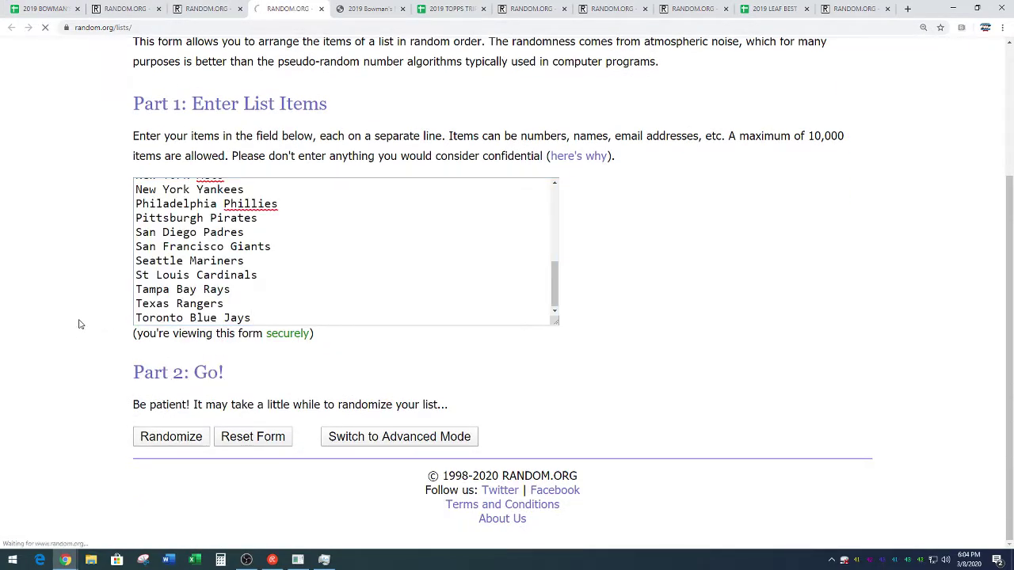
pyautogui.scroll(-3, 77, 344)
pyautogui.press('Return')
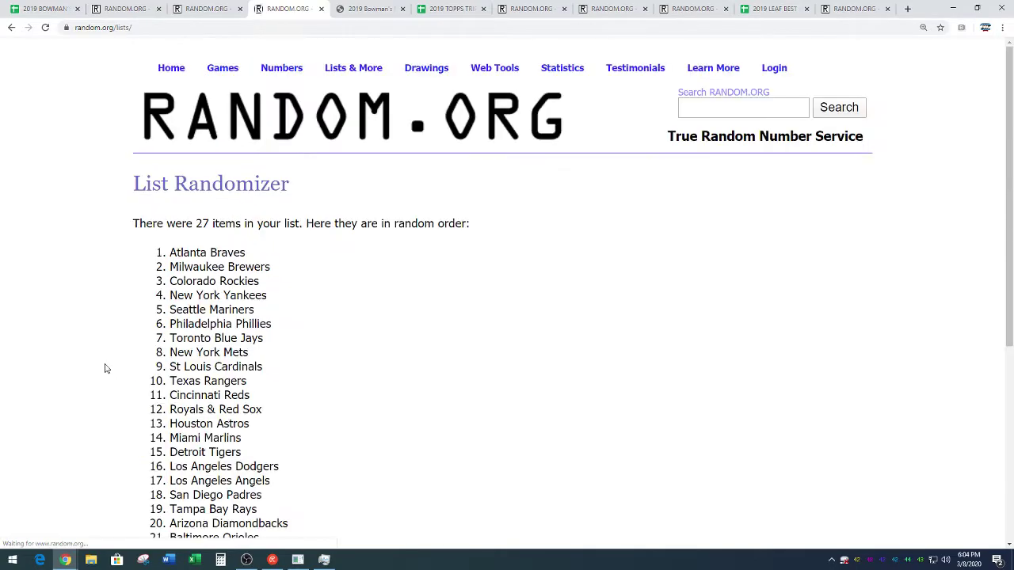
pyautogui.scroll(-3, 106, 369)
pyautogui.press('Return')
pyautogui.scroll(-3, 145, 425)
pyautogui.click(147, 430)
pyautogui.scroll(-3, 389, 262)
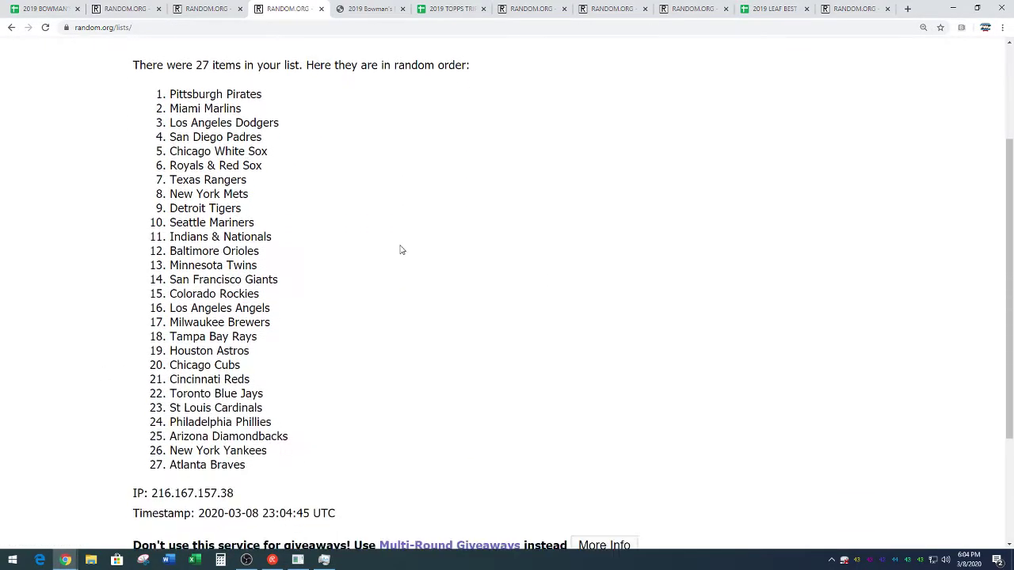
# Copy the final shuffled team order and return to the spreadsheet
pyautogui.moveTo(171, 95); pyautogui.dragTo(248, 469)
pyautogui.rightClick(234, 425)
pyautogui.click(252, 430)
pyautogui.click(341, 376)
pyautogui.scroll(-2, 331, 446)
pyautogui.moveTo(290, 405); pyautogui.dragTo(362, 411)
pyautogui.click(379, 293)
pyautogui.scroll(2, 379, 294)
pyautogui.click(36, 12)
pyautogui.scroll(10, 311, 321)
# Paste the shuffled teams into column B starting at B1
pyautogui.click(220, 120)
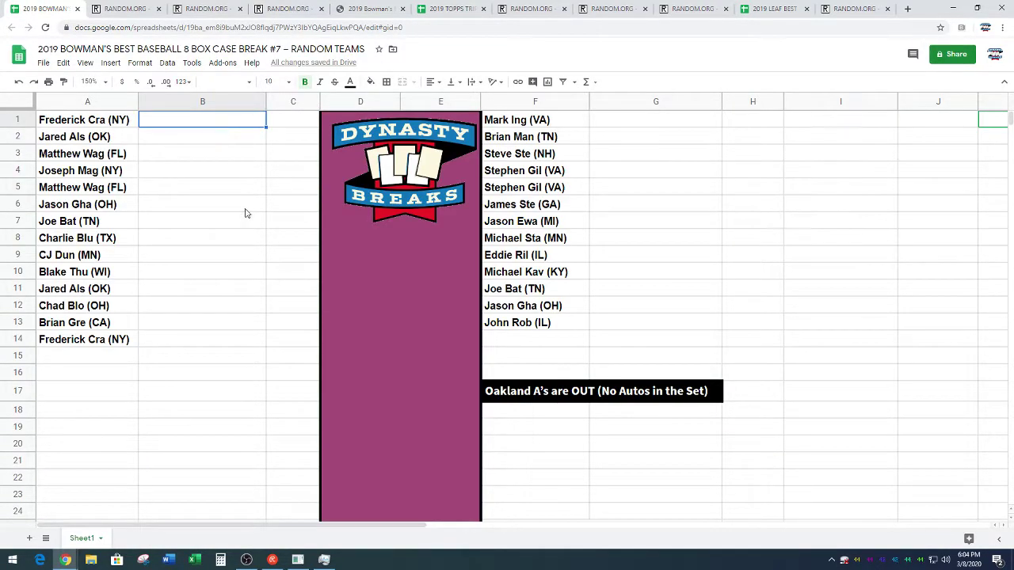
pyautogui.hotkey('ctrl', 'v')
pyautogui.click(286, 258)
# Move the teams in B15:B27 into column G starting at G1
pyautogui.scroll(-1, 286, 258)
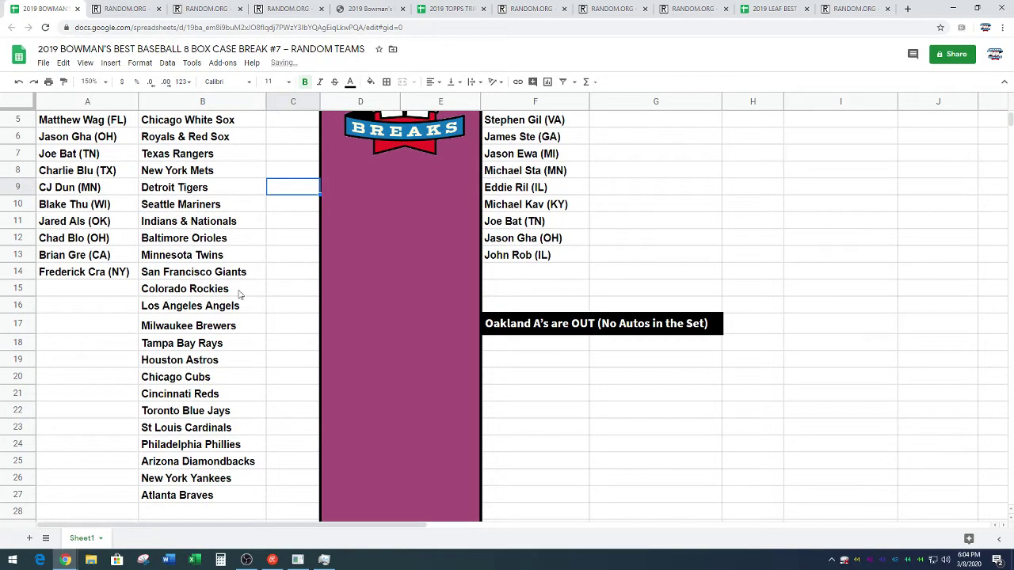
pyautogui.moveTo(240, 289); pyautogui.dragTo(213, 493)
pyautogui.hotkey('ctrl', 'c')
pyautogui.scroll(2, 507, 427)
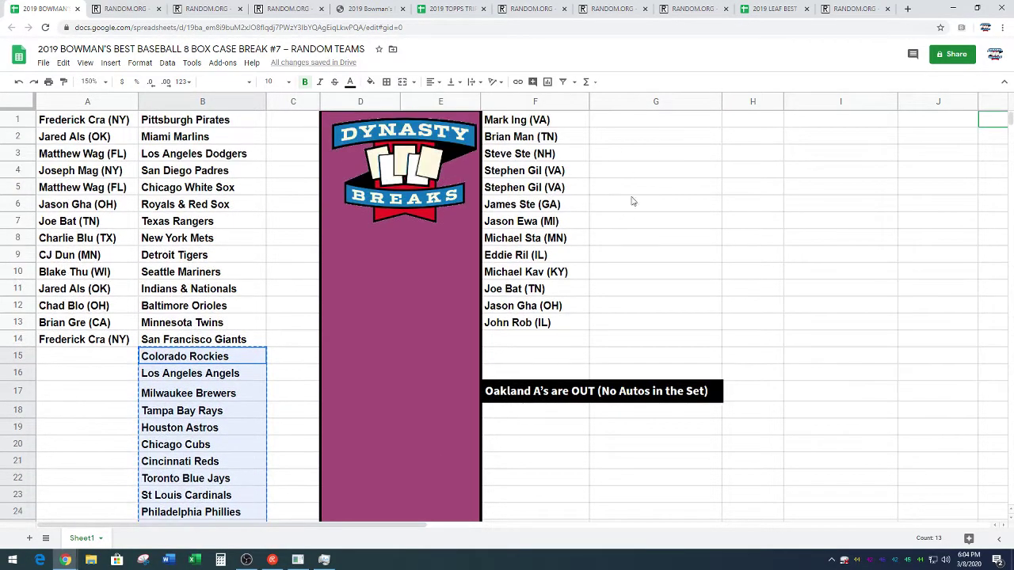
pyautogui.click(661, 124)
pyautogui.hotkey('ctrl', 'v')
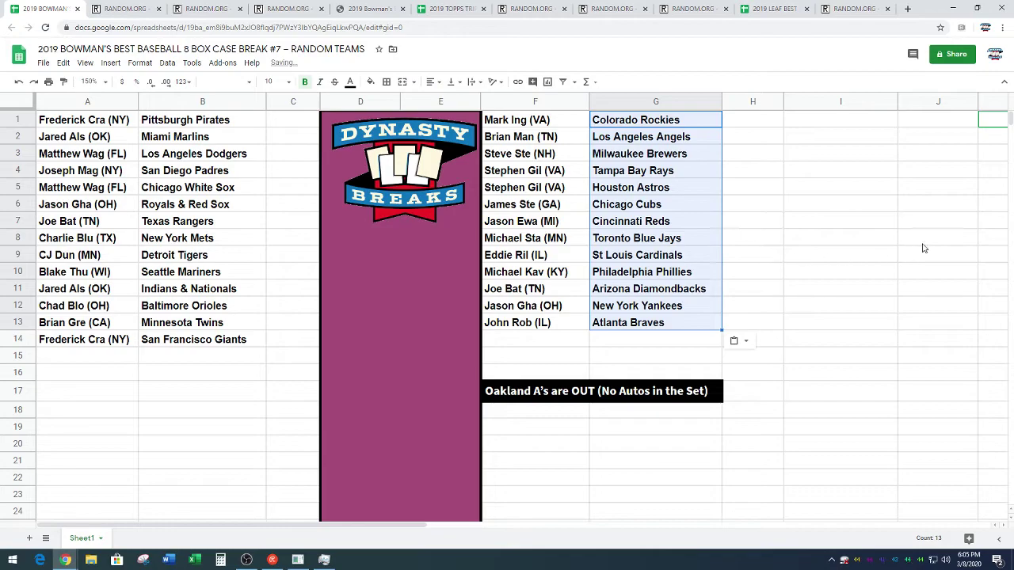
pyautogui.click(924, 243)
# Zoom the sheet to 200%
pyautogui.click(107, 86)
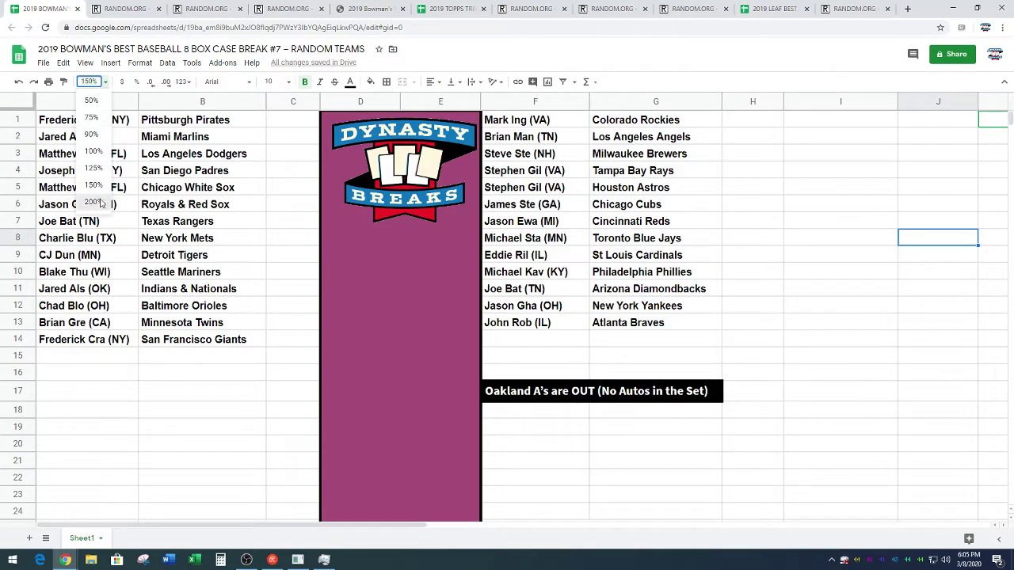
pyautogui.click(101, 204)
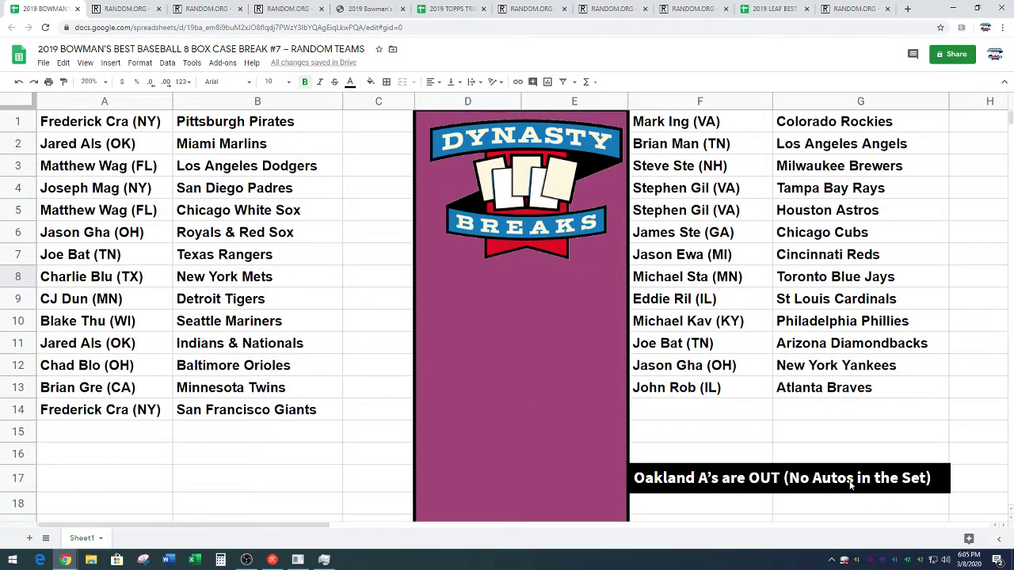
pyautogui.click(571, 491)
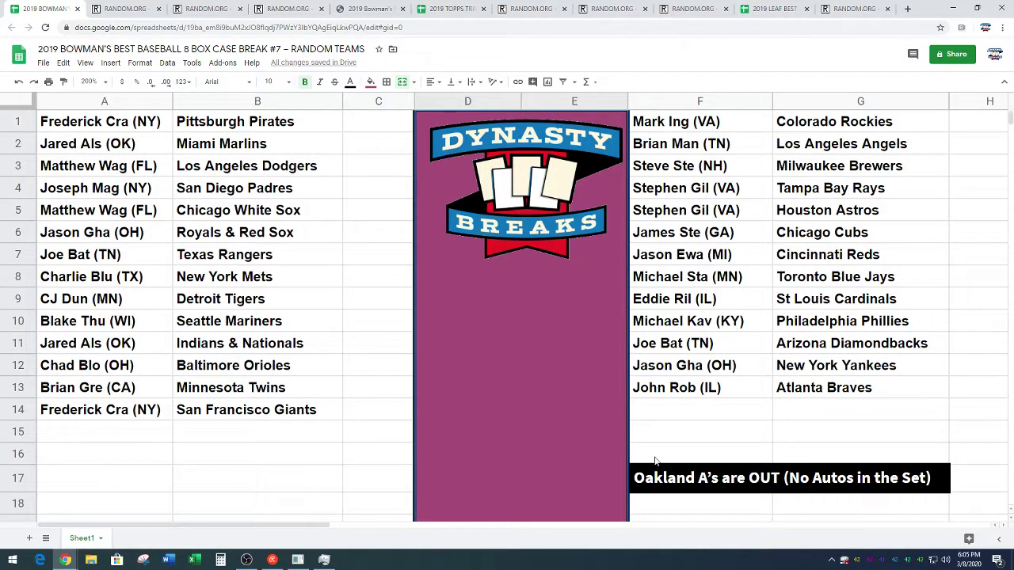